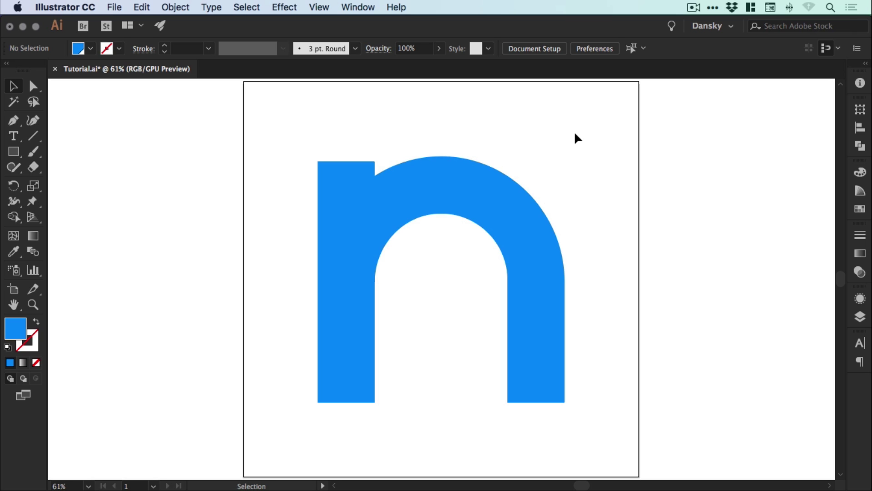
# - Toggle outline view on and off, then draw a demo square left of the artboard
pyautogui.hotkey('ctrl', 'y')
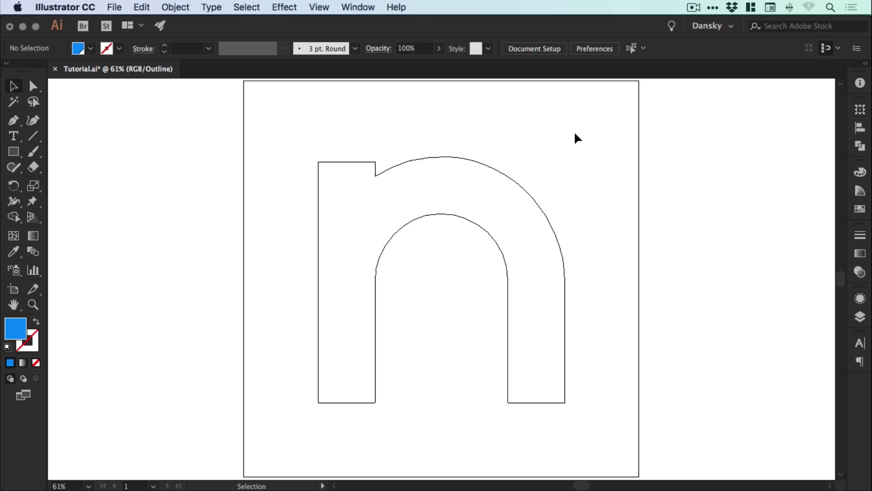
pyautogui.hotkey('ctrl', 'y')
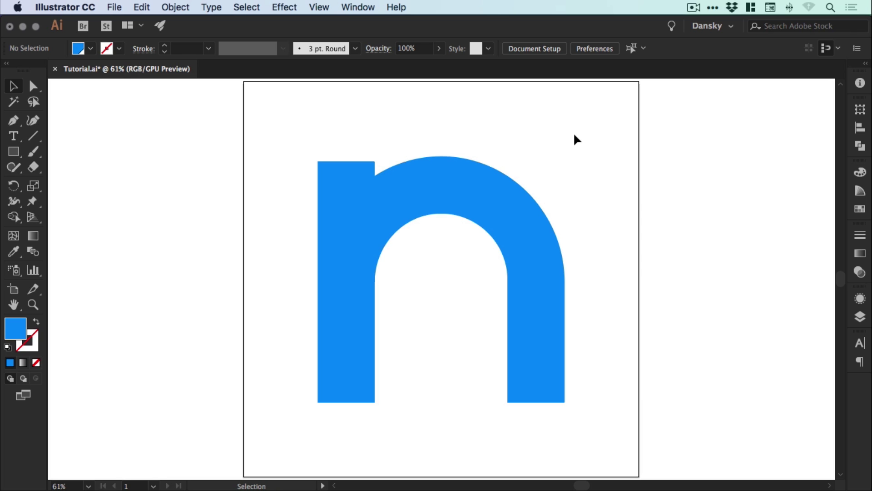
pyautogui.click(14, 151)
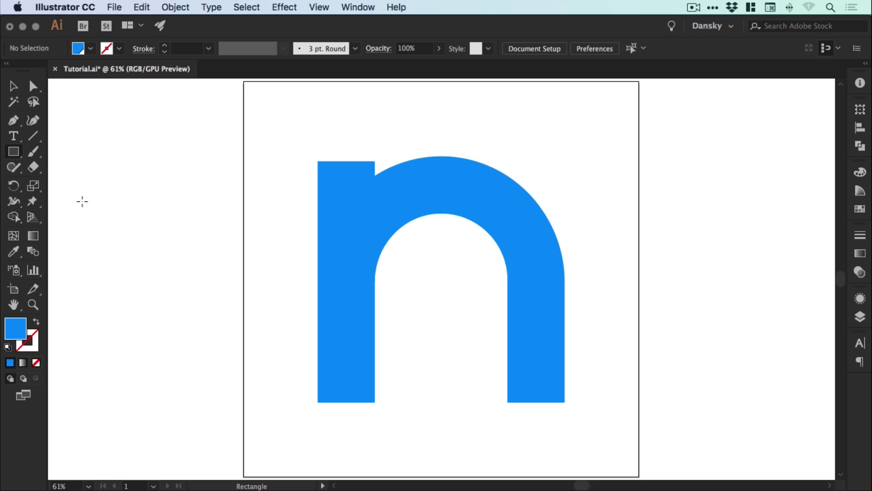
pyautogui.moveTo(75, 196); pyautogui.dragTo(217, 343)
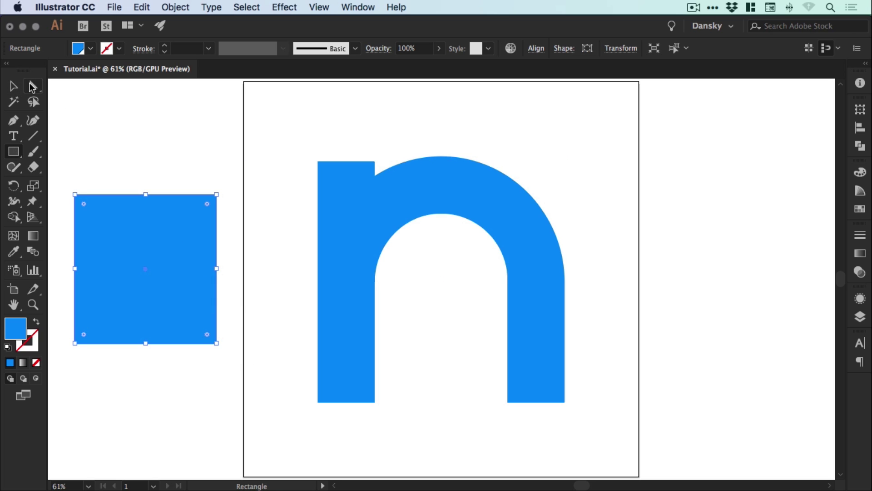
# - Round all four corners of the demo square, then delete it
pyautogui.click(32, 87)
pyautogui.moveTo(208, 207); pyautogui.dragTo(194, 210)
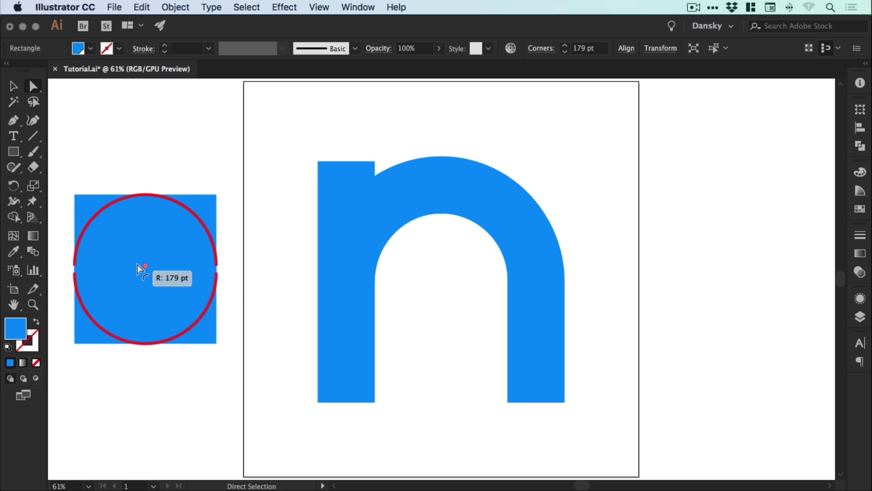
pyautogui.click(200, 169)
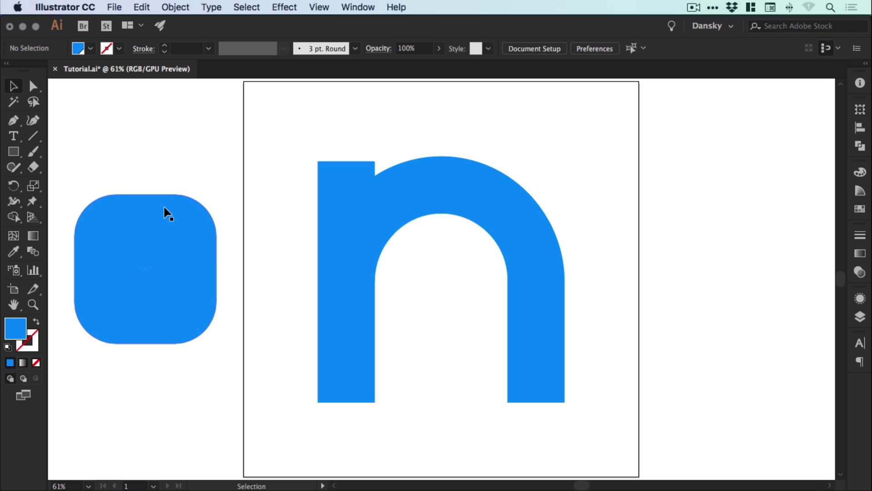
pyautogui.click(169, 213)
pyautogui.hotkey('ctrl', 'x')
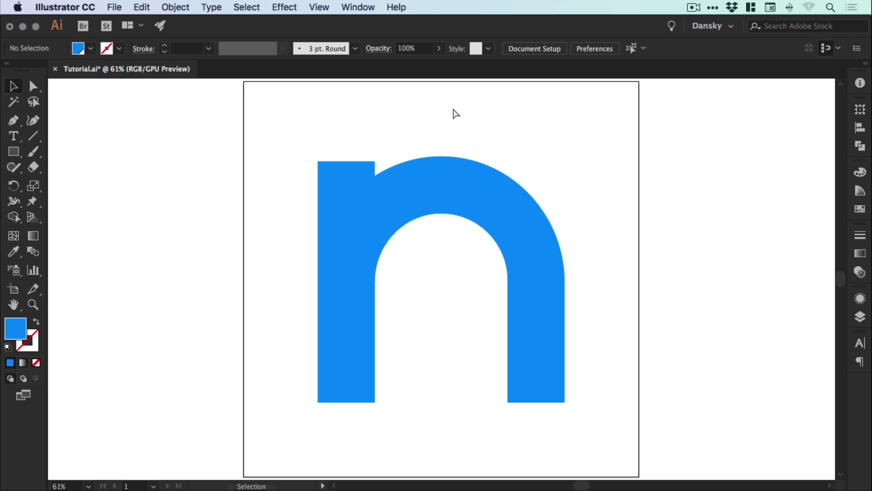
# - Zoom in on the top of the n and select the blue n shape
pyautogui.hotkey('ctrl', '=')
pyautogui.hotkey('ctrl', '=')
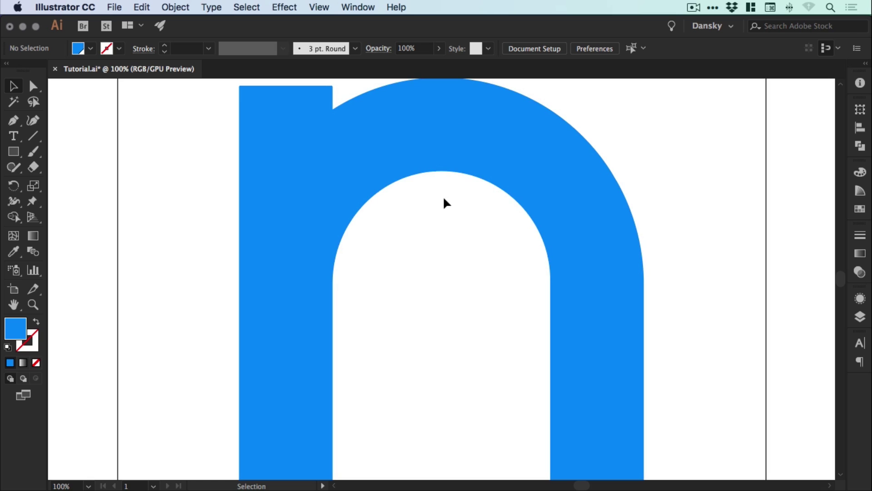
pyautogui.scroll(3, 395, 230)
pyautogui.scroll(1, 390, 229)
pyautogui.hotkey('ctrl', '=')
pyautogui.scroll(2, 389, 230)
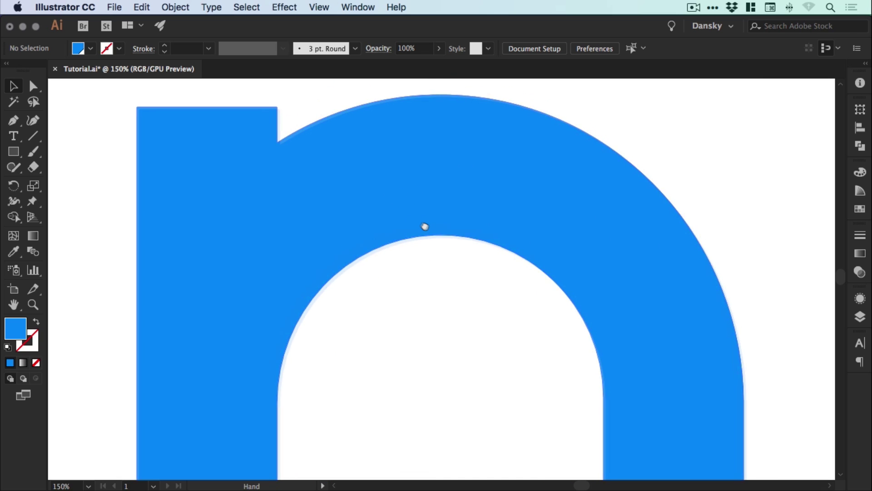
pyautogui.hscroll(-2, 424, 226)
pyautogui.click(222, 199)
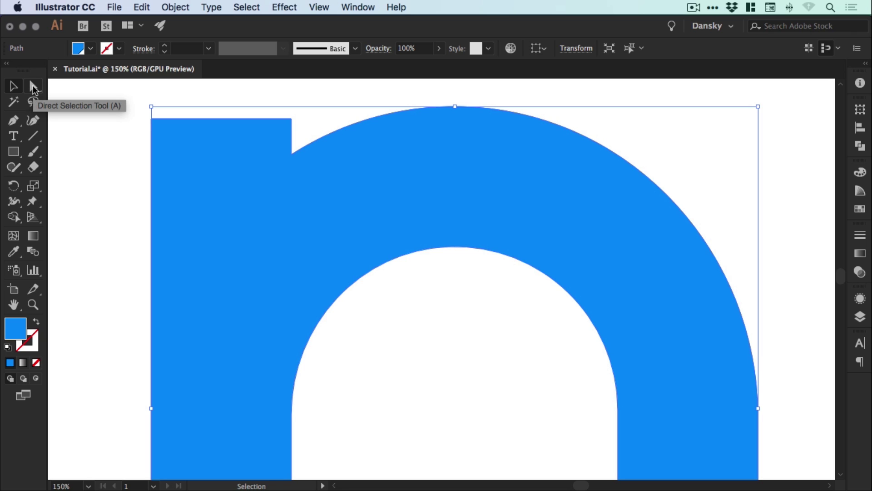
pyautogui.click(33, 86)
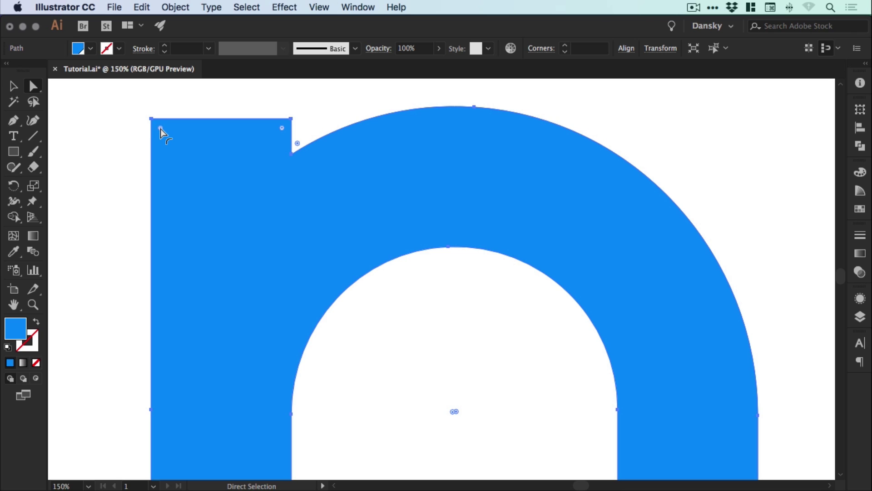
pyautogui.moveTo(161, 128); pyautogui.dragTo(339, 225)
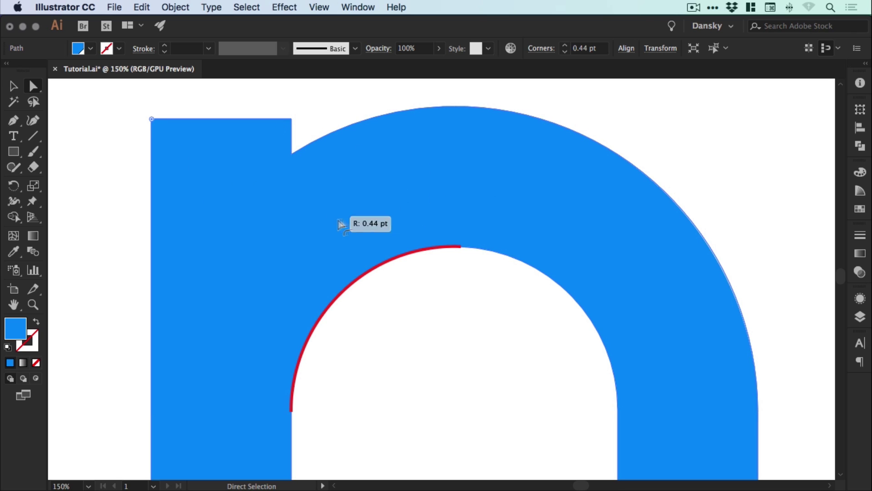
pyautogui.moveTo(338, 225); pyautogui.dragTo(449, 164)
pyautogui.press('v')
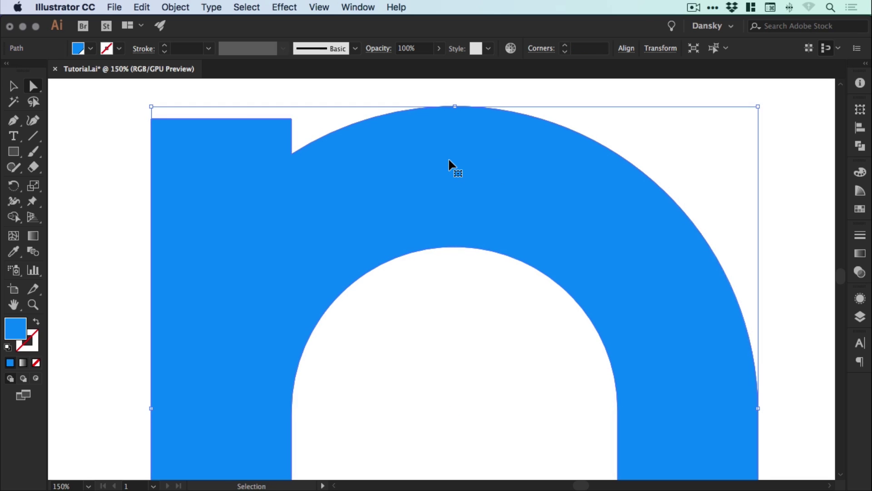
pyautogui.press('a')
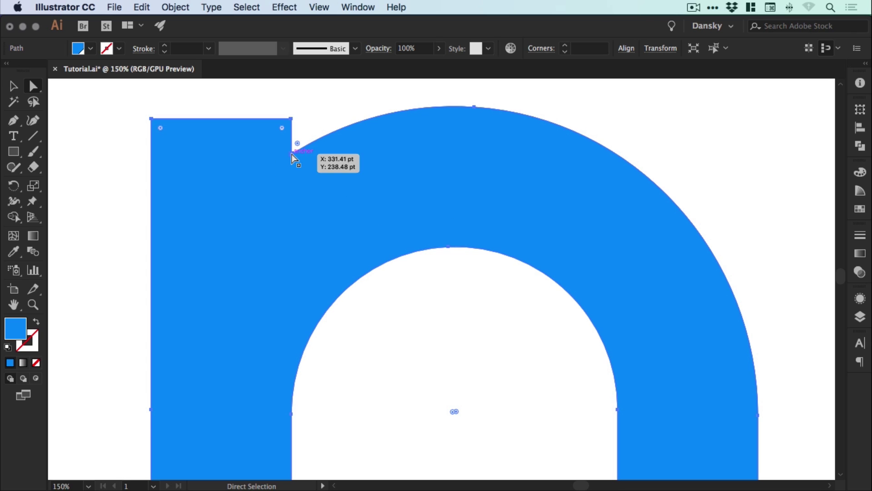
# - Drag the notch corner's live-corner widget inward to round the stem-arch junction, then deselect
pyautogui.click(298, 144)
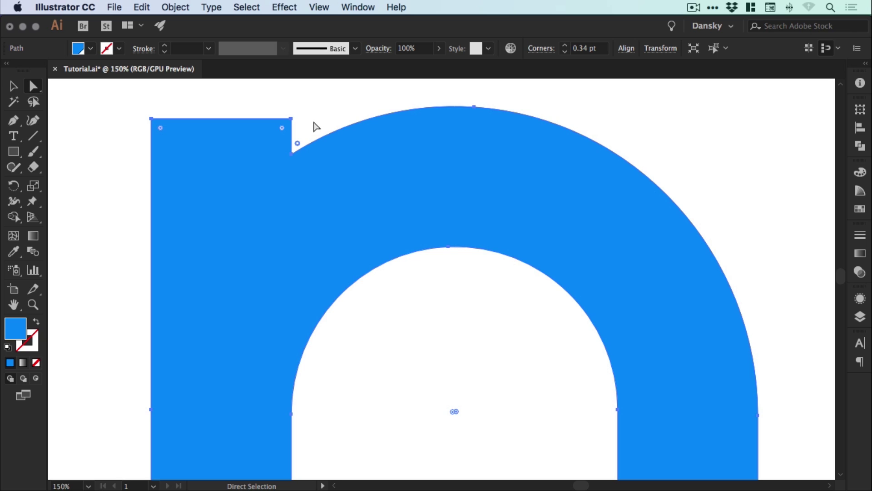
pyautogui.moveTo(298, 143)
pyautogui.mouseDown()
pyautogui.moveTo(326, 109)
pyautogui.moveTo(335, 117)
pyautogui.mouseUp()
pyautogui.click(77, 193)
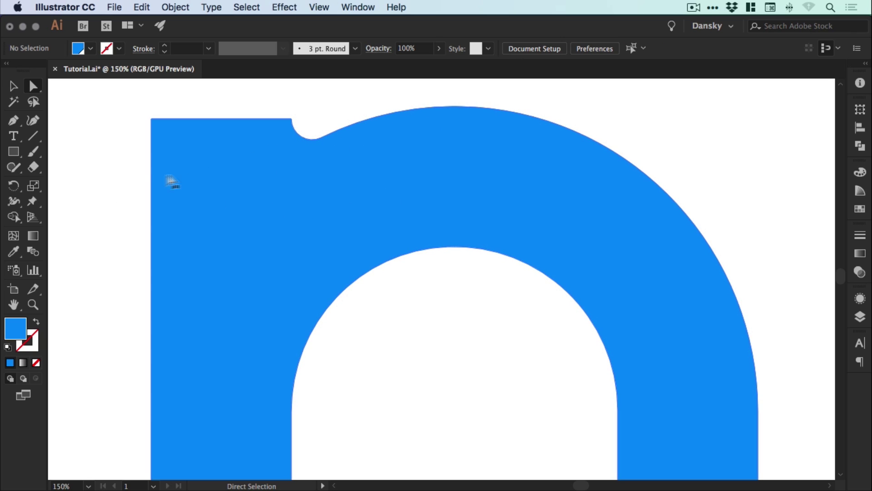
# - Drag the n's top-left corner widget far inward for a large radius, then deselect
pyautogui.click(220, 171)
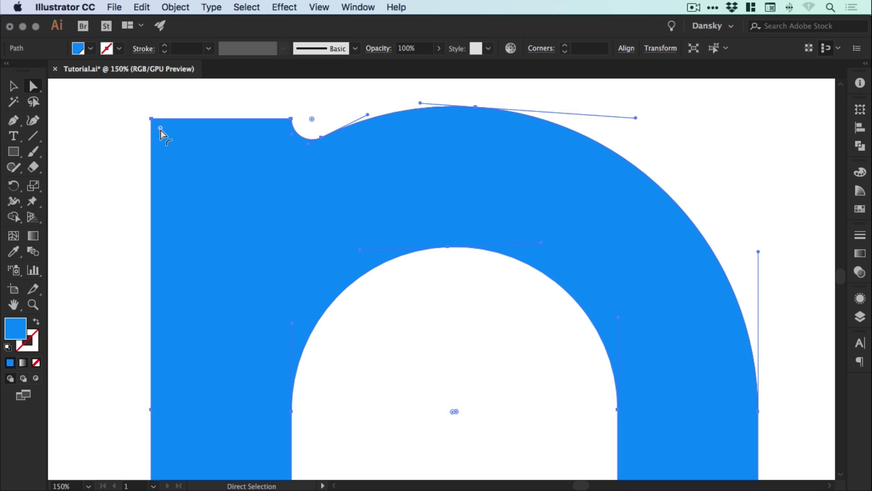
pyautogui.click(161, 129)
pyautogui.moveTo(162, 129); pyautogui.dragTo(335, 241)
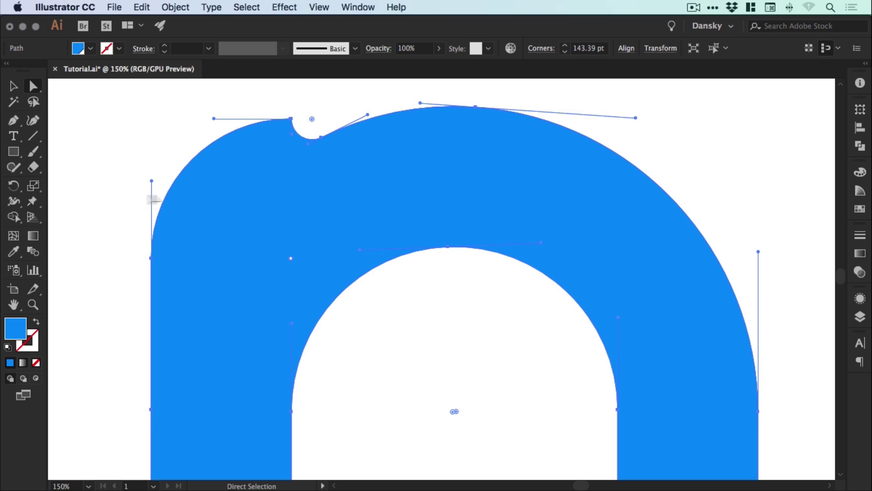
pyautogui.click(124, 190)
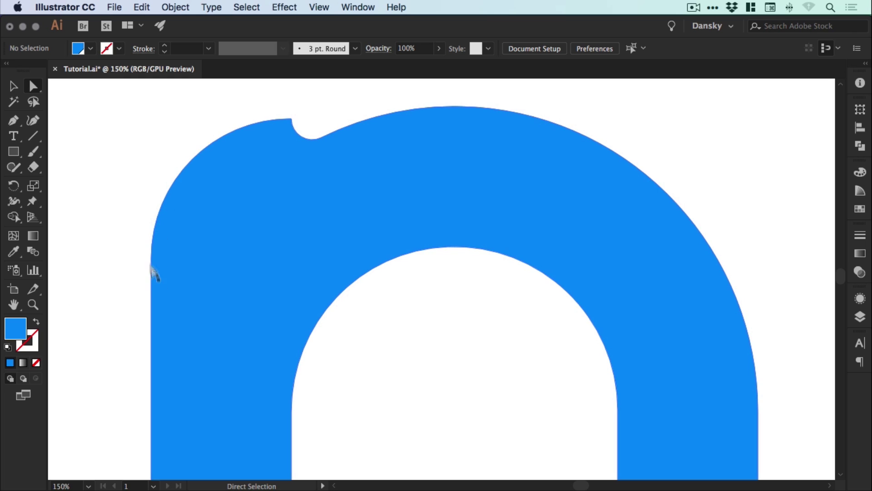
pyautogui.scroll(-3, 115, 265)
pyautogui.scroll(-5, 113, 292)
pyautogui.scroll(-5, 120, 302)
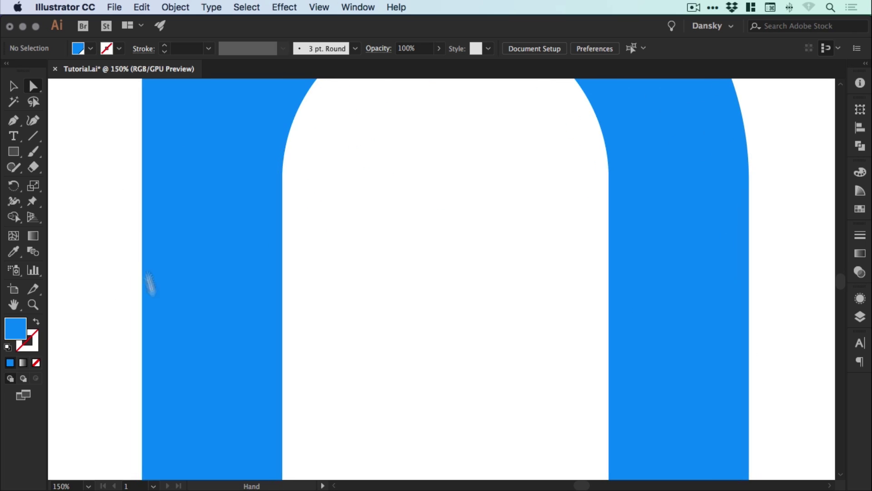
pyautogui.scroll(-5, 146, 286)
pyautogui.moveTo(218, 229); pyautogui.dragTo(220, 231)
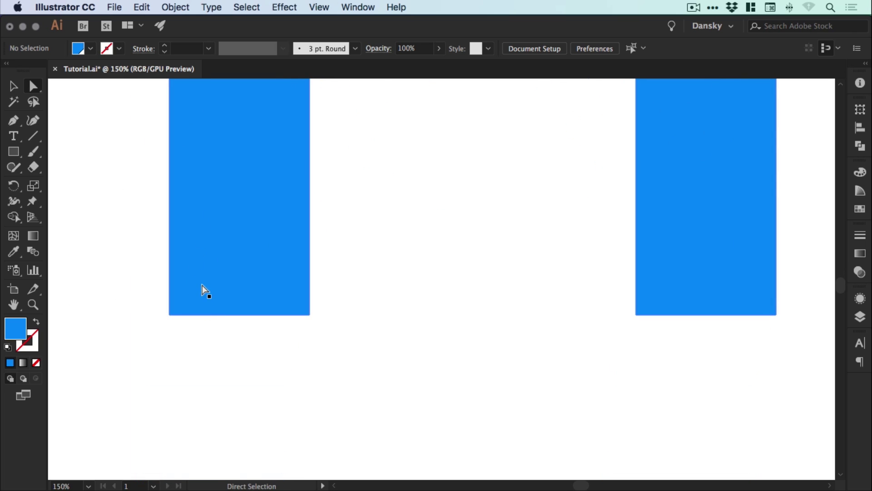
pyautogui.click(203, 285)
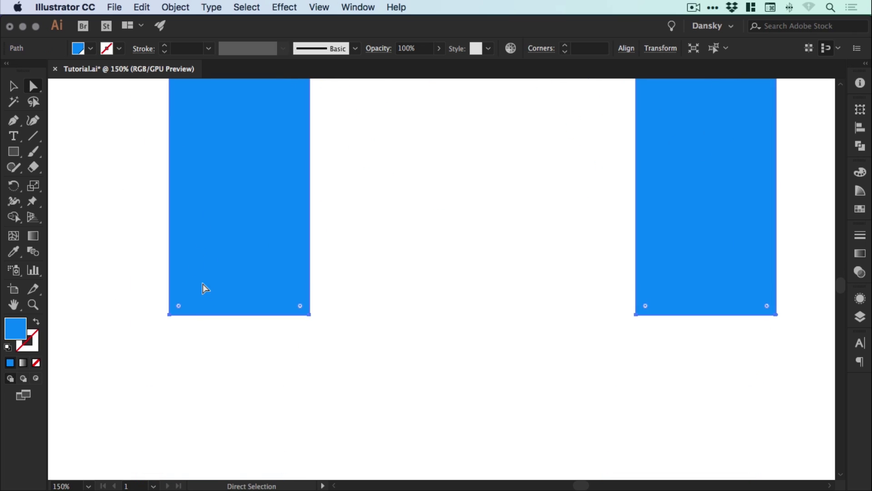
pyautogui.click(179, 309)
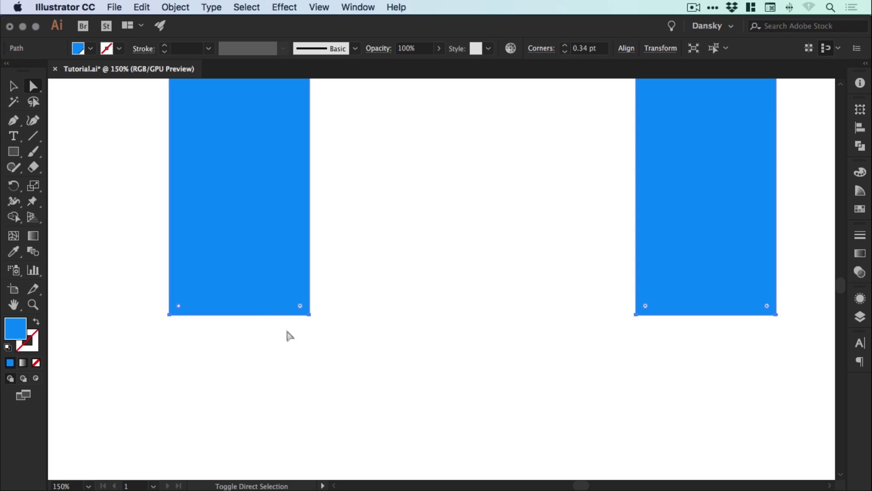
pyautogui.keyDown('shift'); pyautogui.click(300, 307); pyautogui.keyUp('shift')
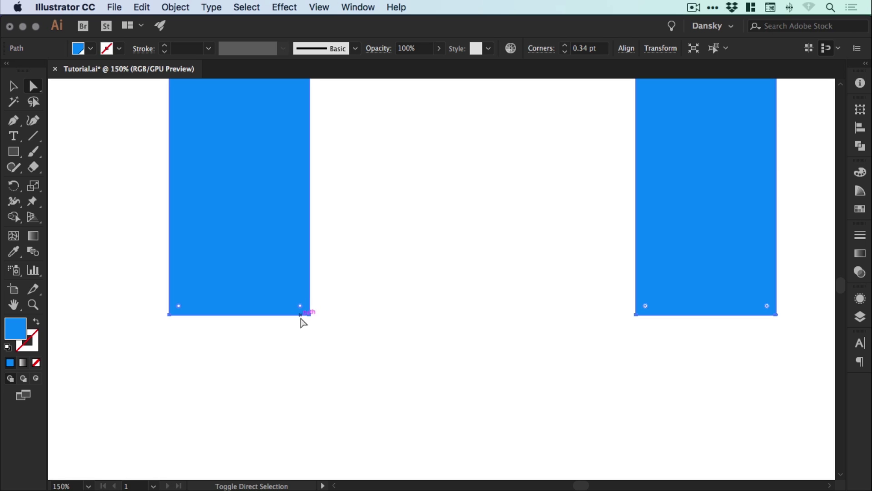
pyautogui.keyDown('shift'); pyautogui.click(646, 307); pyautogui.keyUp('shift')
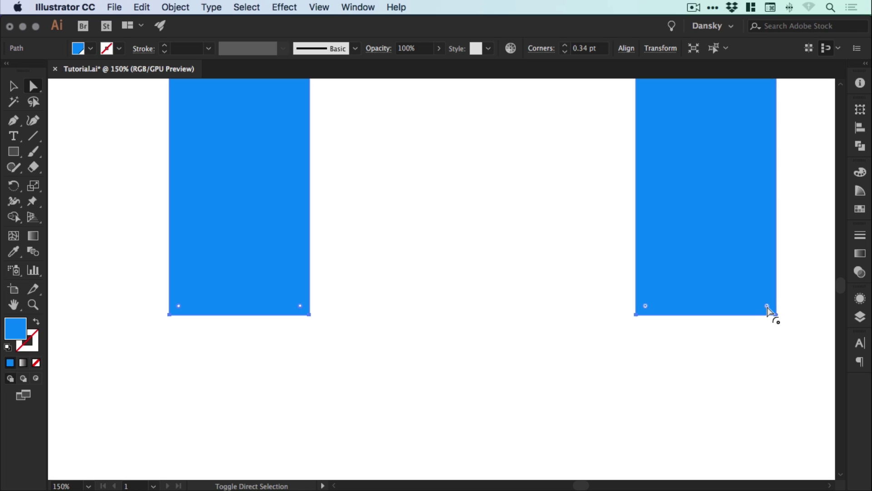
pyautogui.keyDown('shift'); pyautogui.click(767, 307); pyautogui.keyUp('shift')
pyautogui.keyDown('shift'); pyautogui.click(646, 307); pyautogui.keyUp('shift')
pyautogui.moveTo(762, 308)
pyautogui.mouseDown()
pyautogui.moveTo(738, 239)
pyautogui.moveTo(770, 260)
pyautogui.moveTo(731, 268)
pyautogui.moveTo(748, 286)
pyautogui.moveTo(700, 225)
pyautogui.moveTo(787, 331)
pyautogui.mouseUp()
# - Deselect the n, switch to the Selection tool (V), and fit the artboard with Cmd+0
pyautogui.click(530, 314)
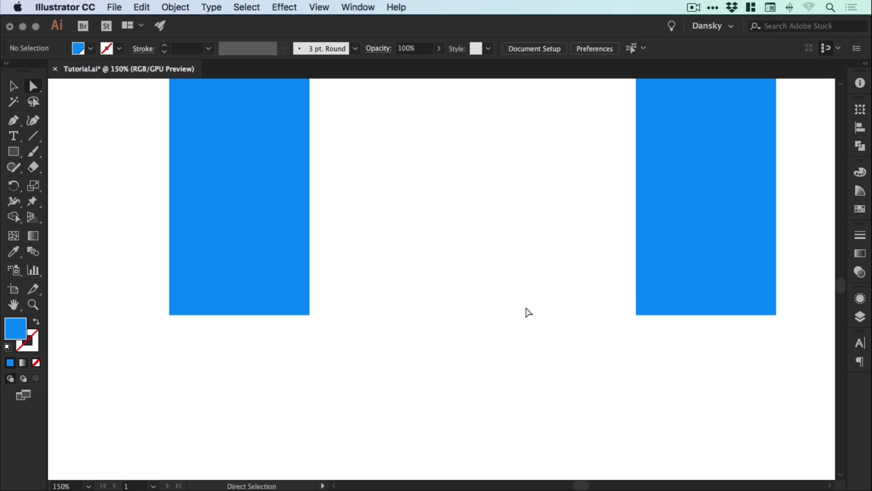
pyautogui.press('v')
pyautogui.press('super+0')
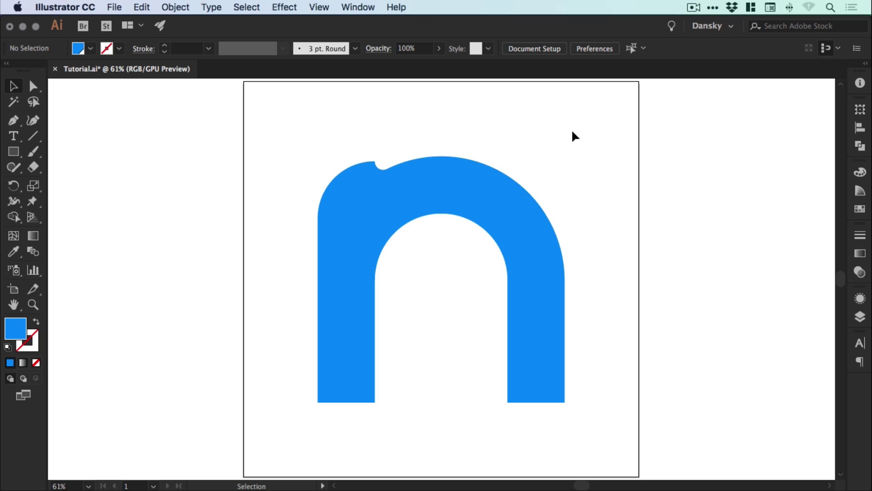